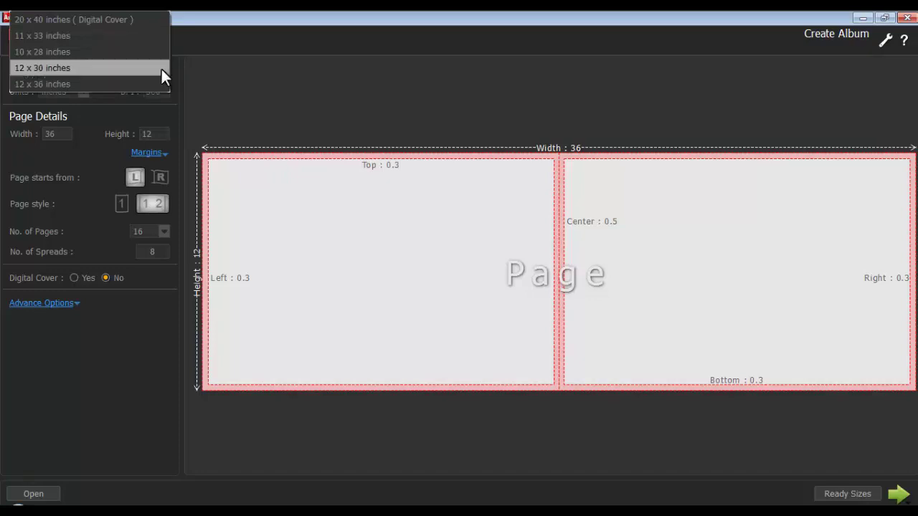
Keep the units in inches and set the page width to 40 and the page height to 20
left_click(162, 77)
left_click(83, 91)
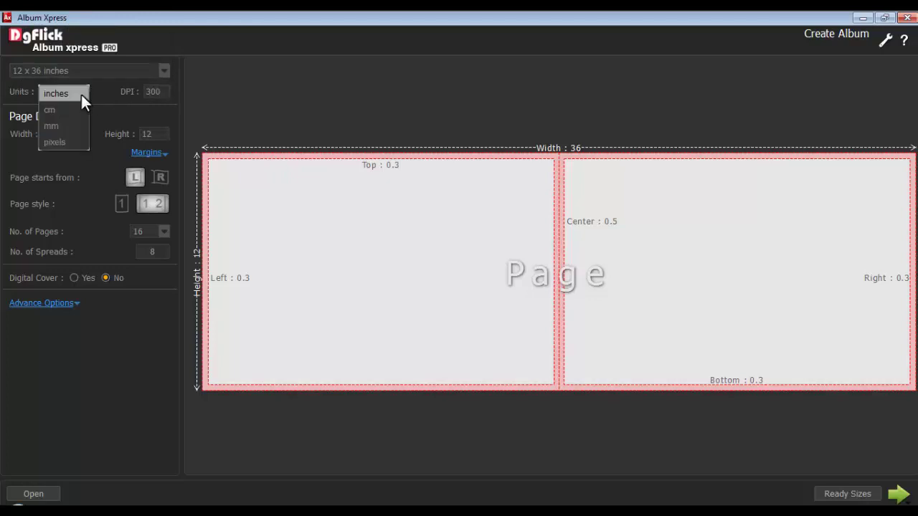
left_click(81, 94)
left_click_drag(163, 92, 125, 96)
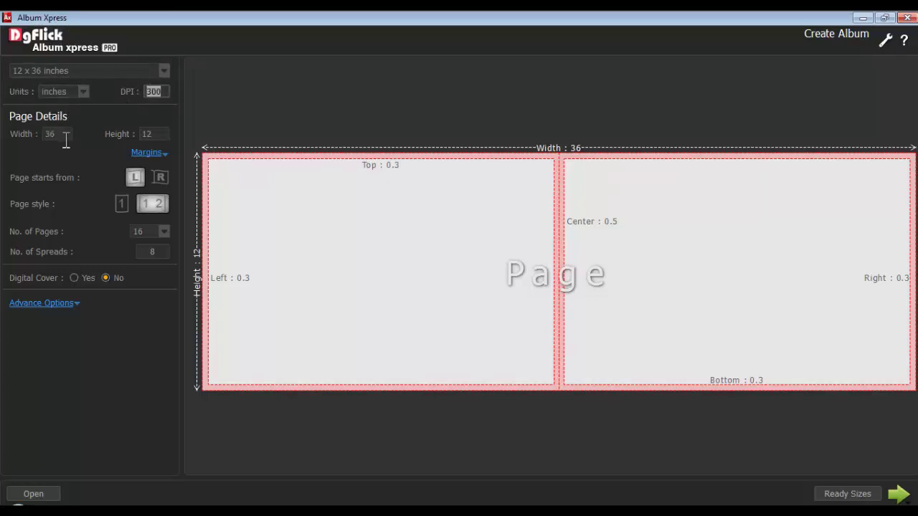
left_click_drag(65, 134, 45, 134)
type("40")
left_click_drag(161, 135, 139, 136)
type("20")
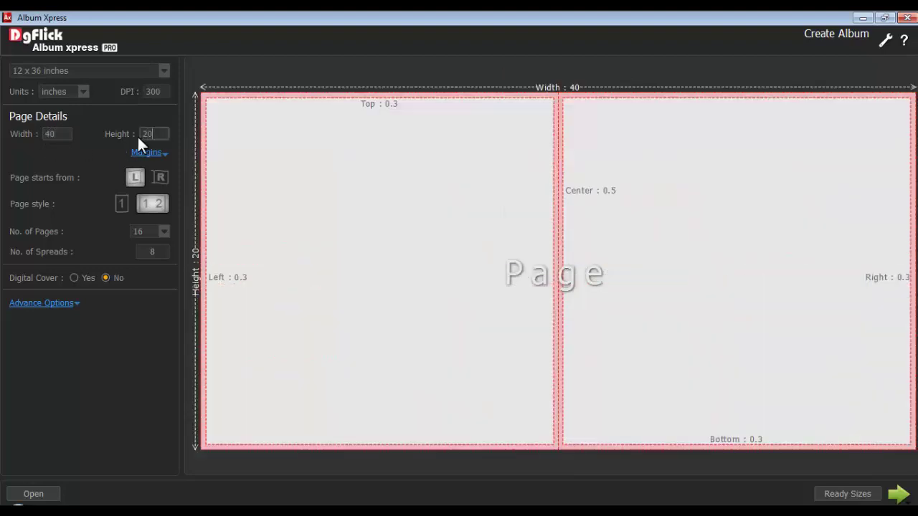
Set the page's center margin to 1 and its left, right, top and bottom margins to 0.5
left_click(150, 153)
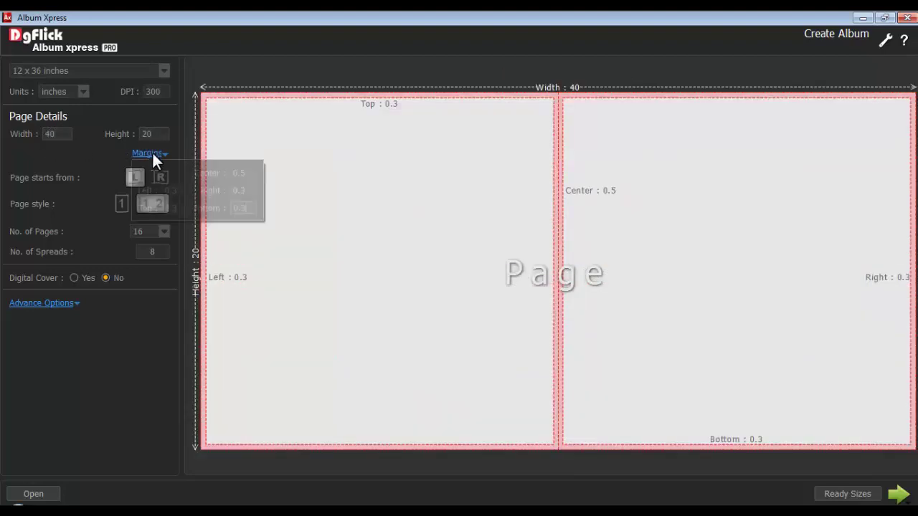
type("1")
key("Tab")
type("0.5")
key("Tab")
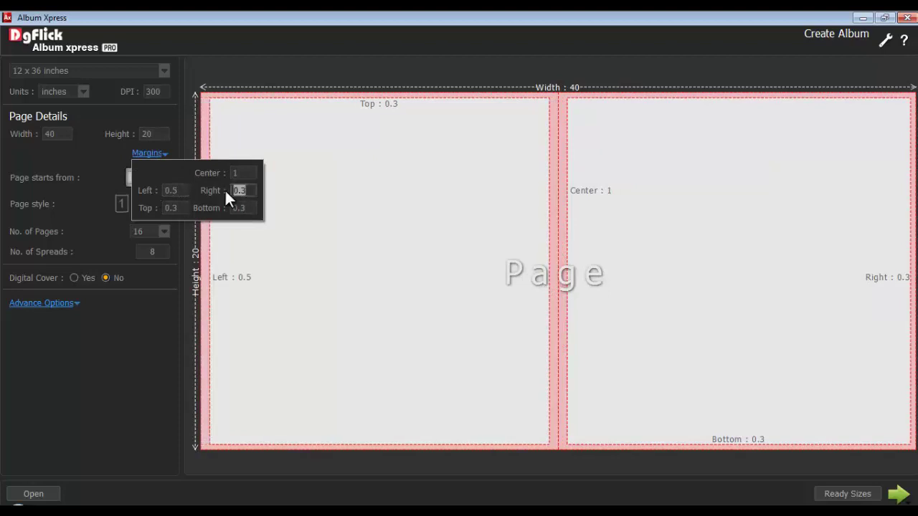
type("0.5")
key("Tab")
type("0.5")
key("Tab")
type("0.5")
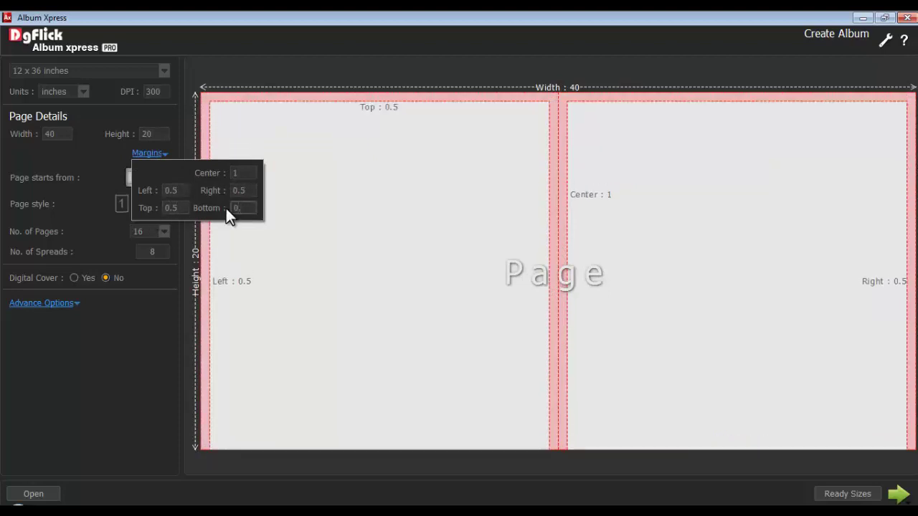
left_click(148, 152)
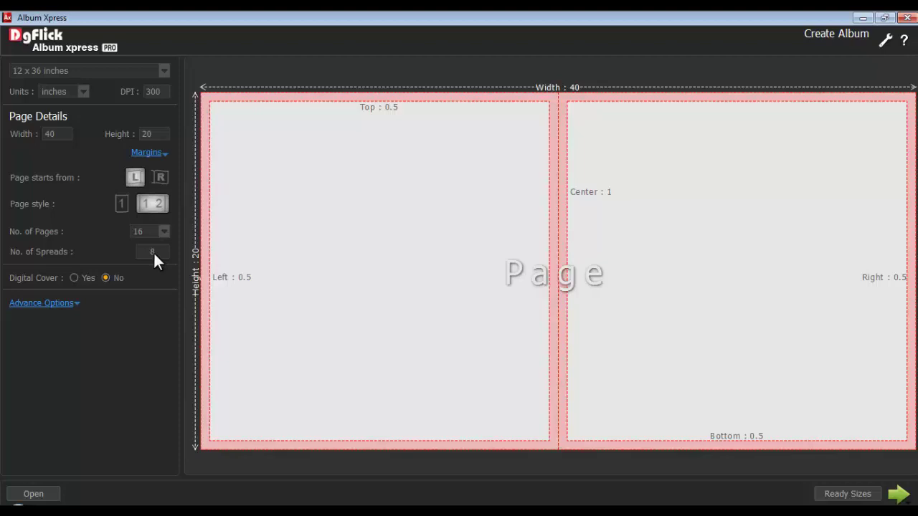
Try the right page start, return to starting from the left page, and choose 16 pages
left_click(160, 179)
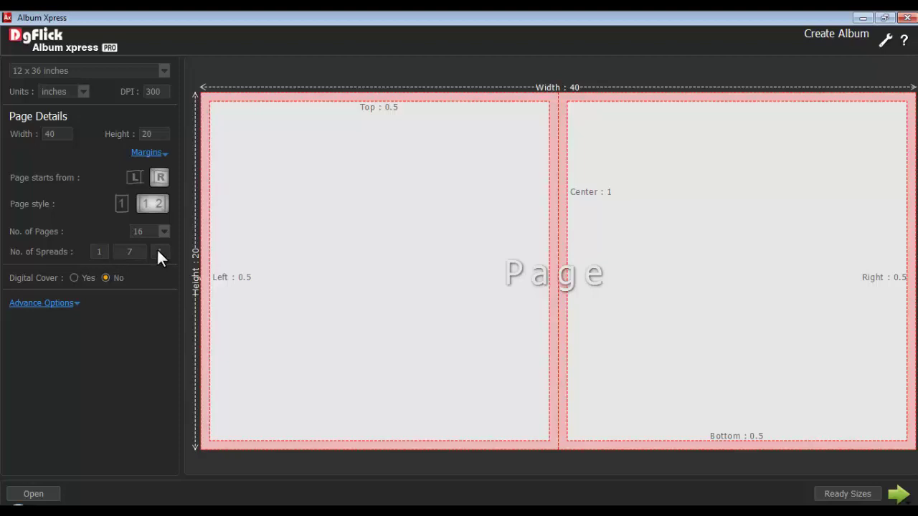
left_click(133, 177)
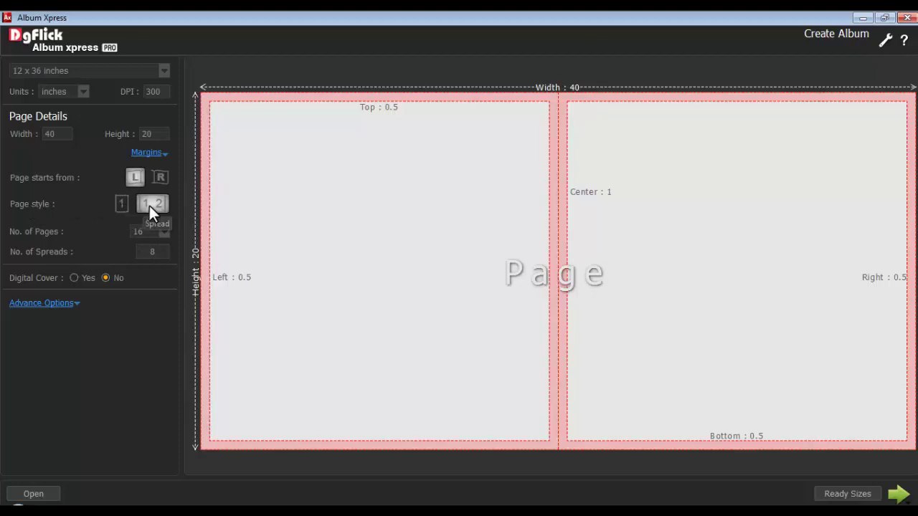
left_click(163, 230)
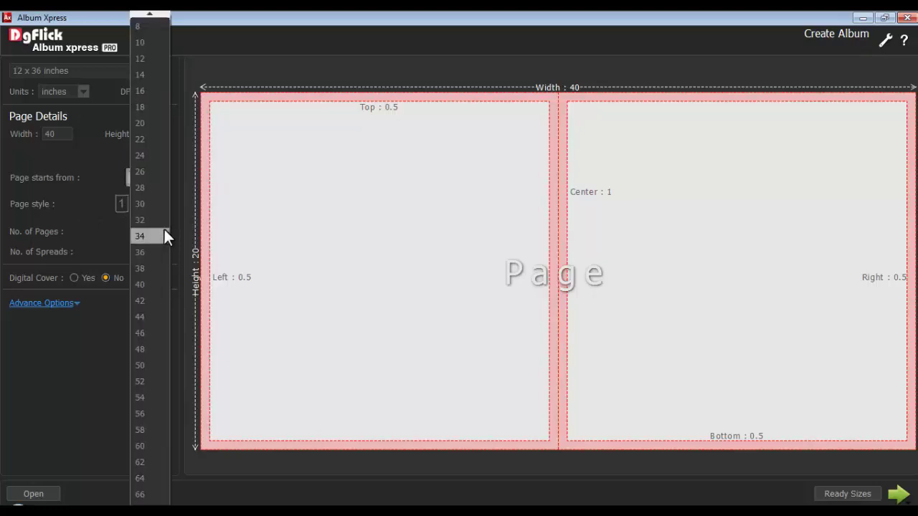
left_click(140, 93)
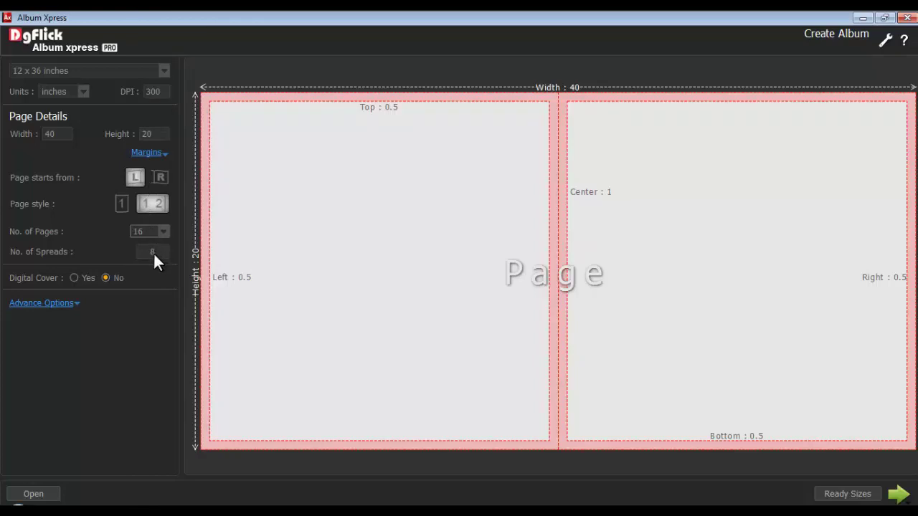
Enable the digital cover and set its width to 42, height to 22 and spine to 2.0
left_click(74, 278)
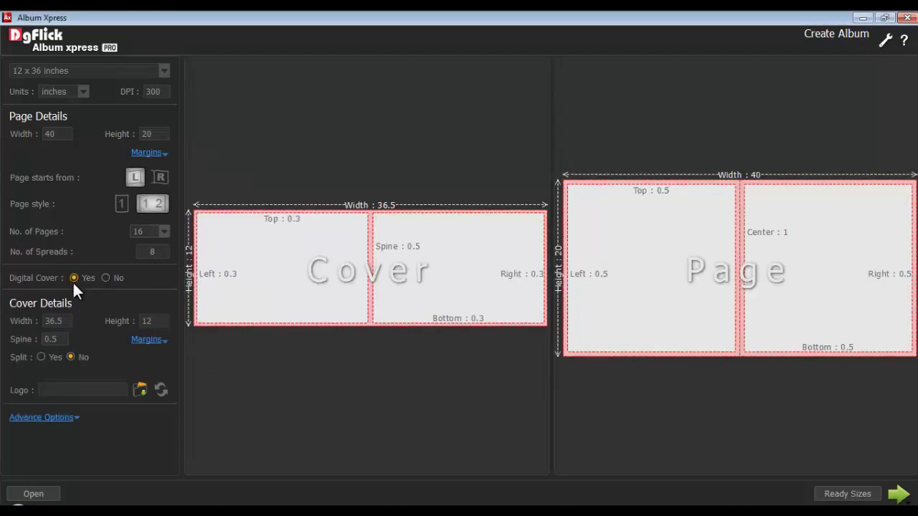
double_click(54, 321)
type("42")
double_click(147, 321)
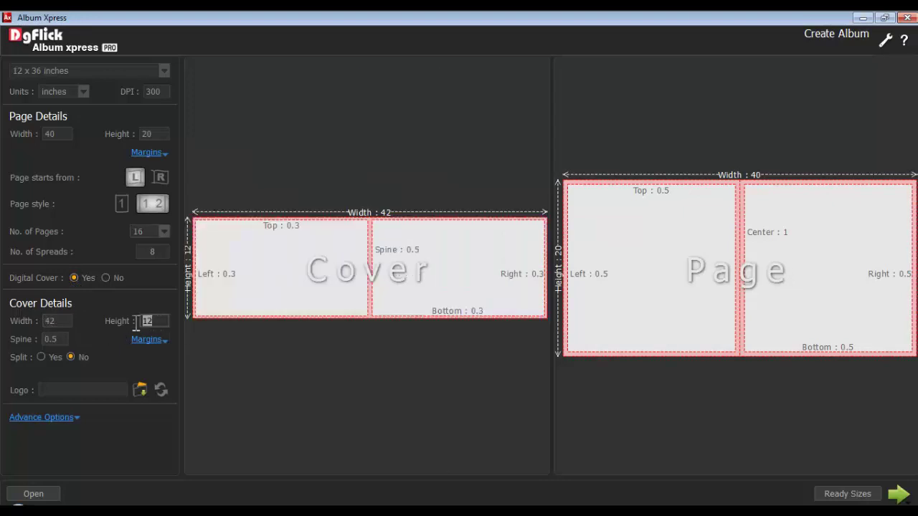
type("22")
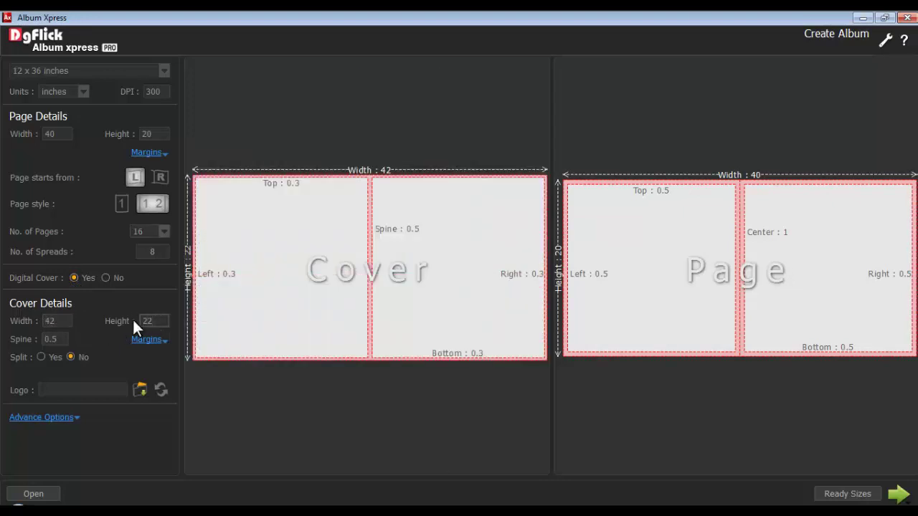
left_click(123, 323)
double_click(54, 339)
type("2.0")
Set the cover's left, right, top and bottom margins to 1
left_click(147, 342)
double_click(172, 374)
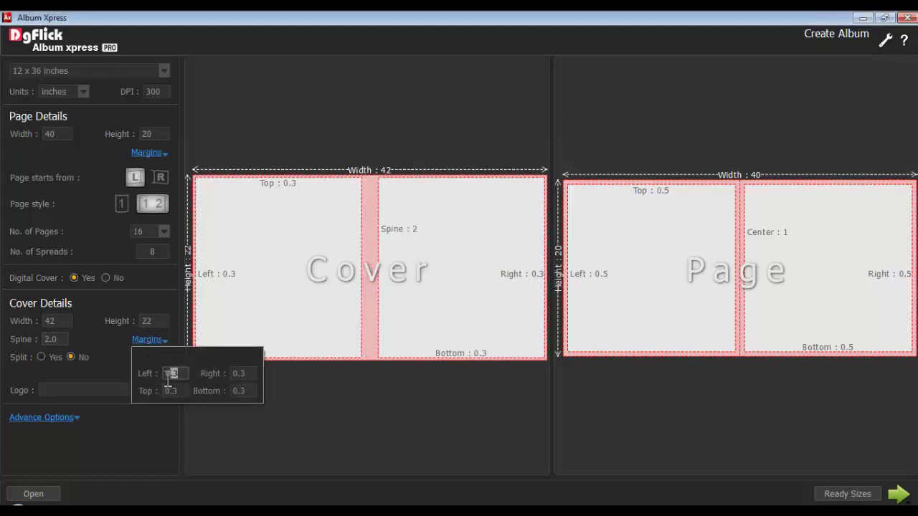
type("1")
double_click(241, 373)
type("1")
double_click(170, 391)
type("1")
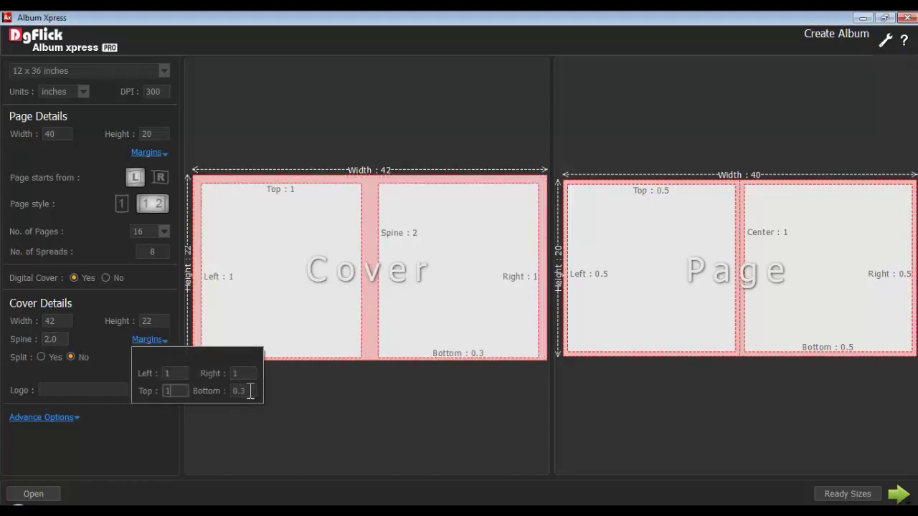
double_click(244, 391)
type("1")
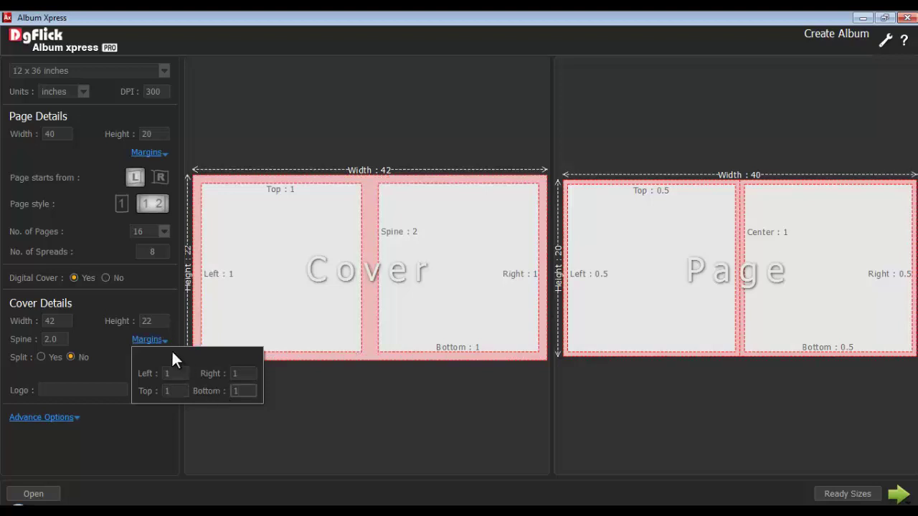
left_click(142, 336)
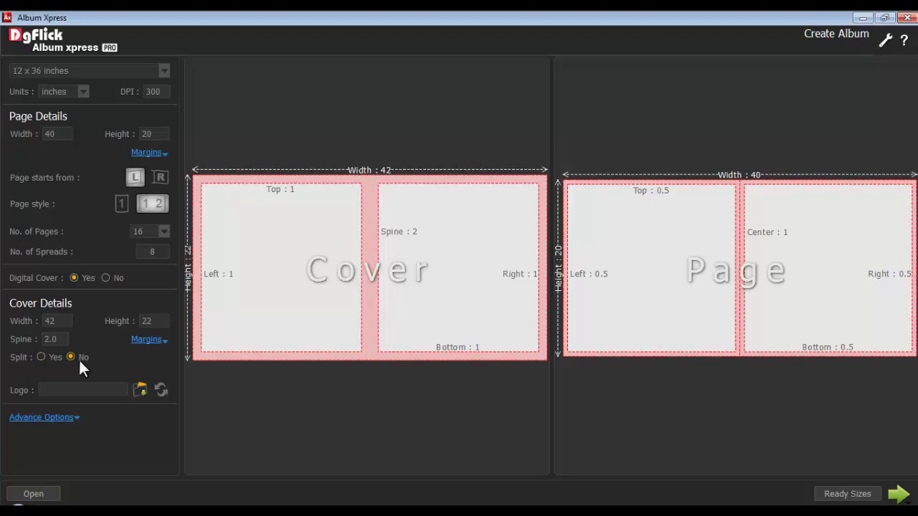
Load the DGFLICK LOGO image from the Logo folder on drive E as the cover logo
left_click(138, 389)
left_click(68, 204)
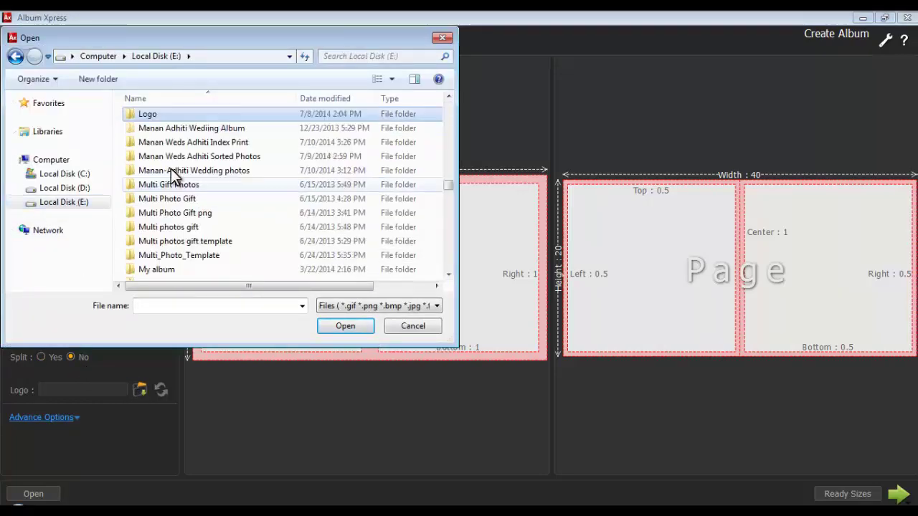
double_click(152, 116)
double_click(228, 154)
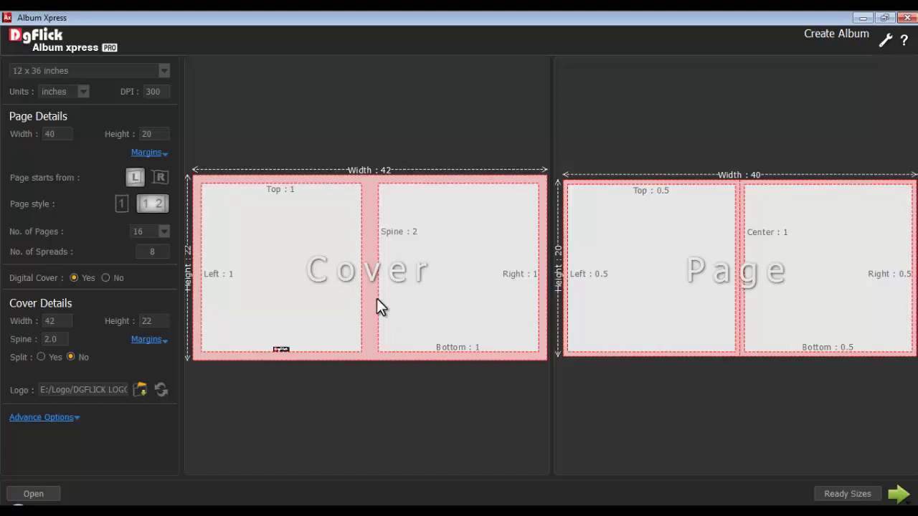
Enable the cover's cameo option and load Image (3) from the Cameo Image folder as the cameo image
left_click(47, 418)
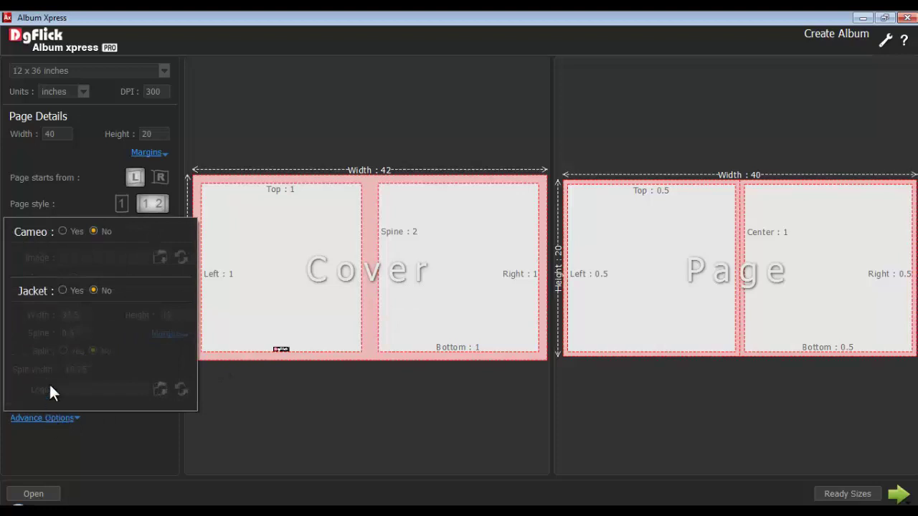
left_click(62, 231)
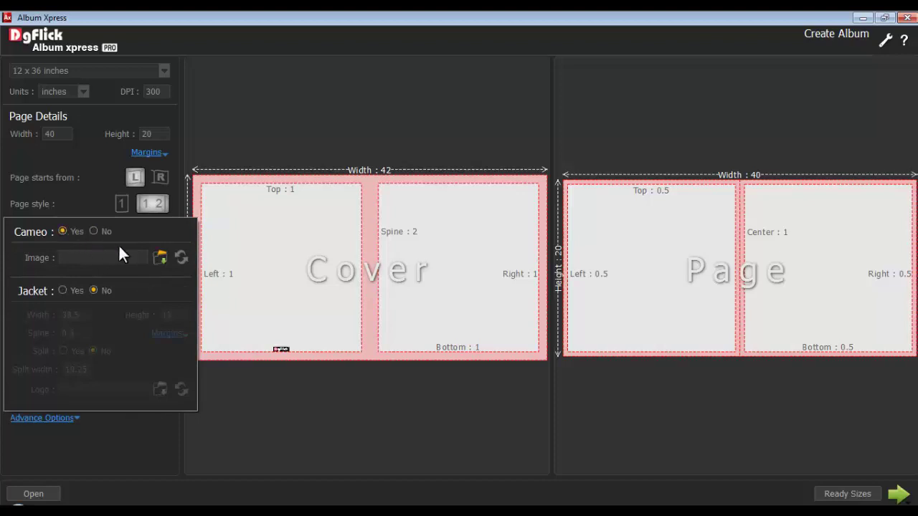
left_click(160, 260)
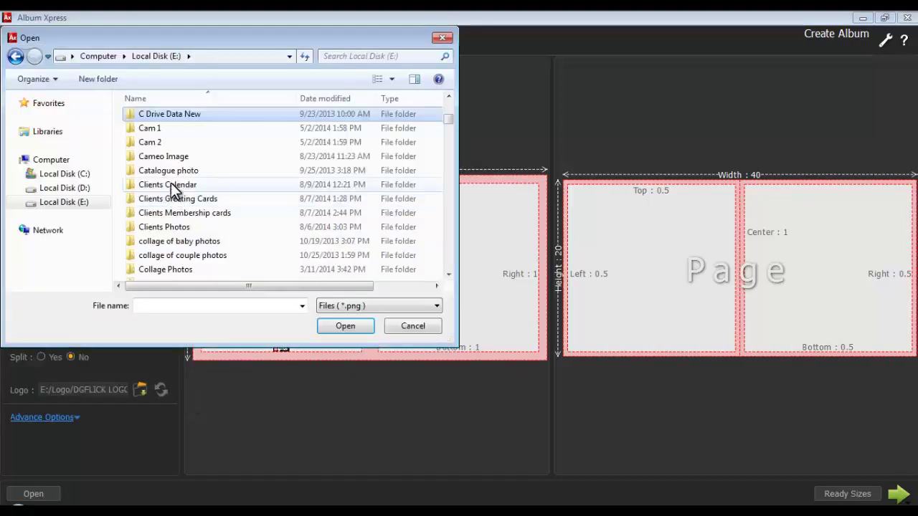
double_click(169, 157)
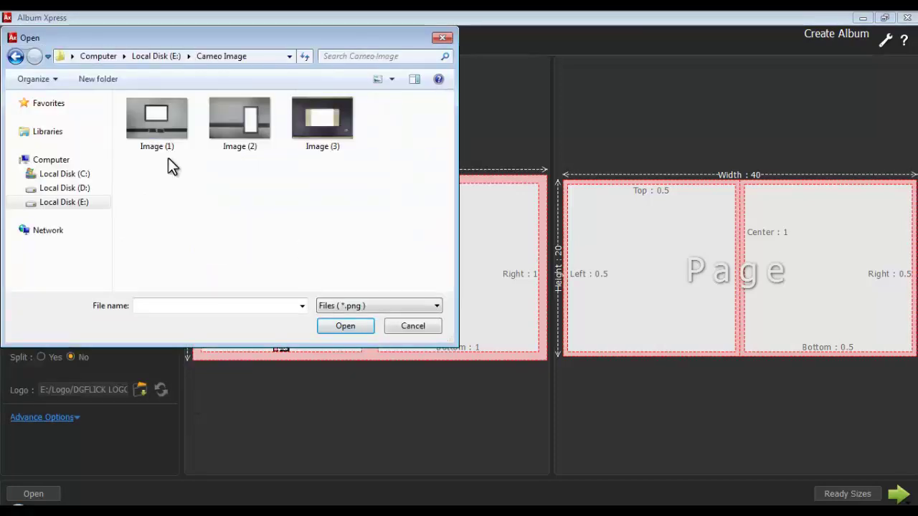
left_click(322, 132)
left_click(352, 328)
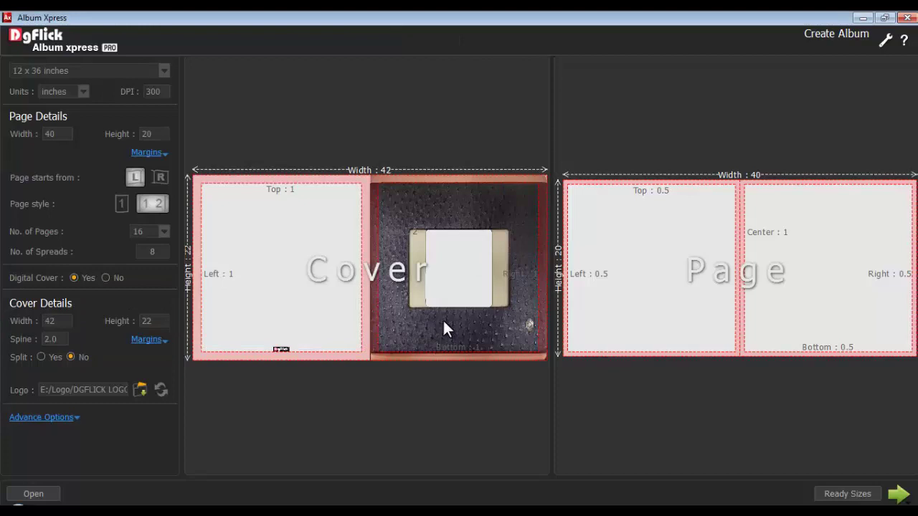
left_click(58, 416)
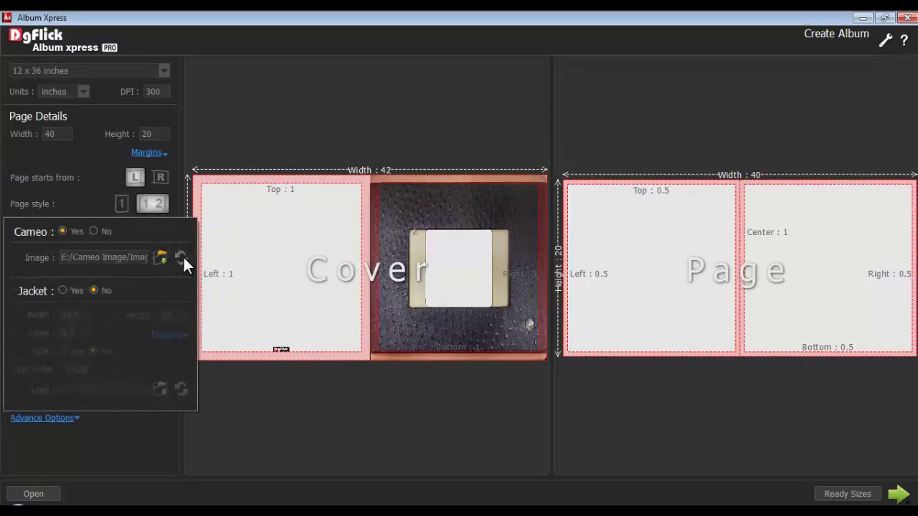
left_click(48, 417)
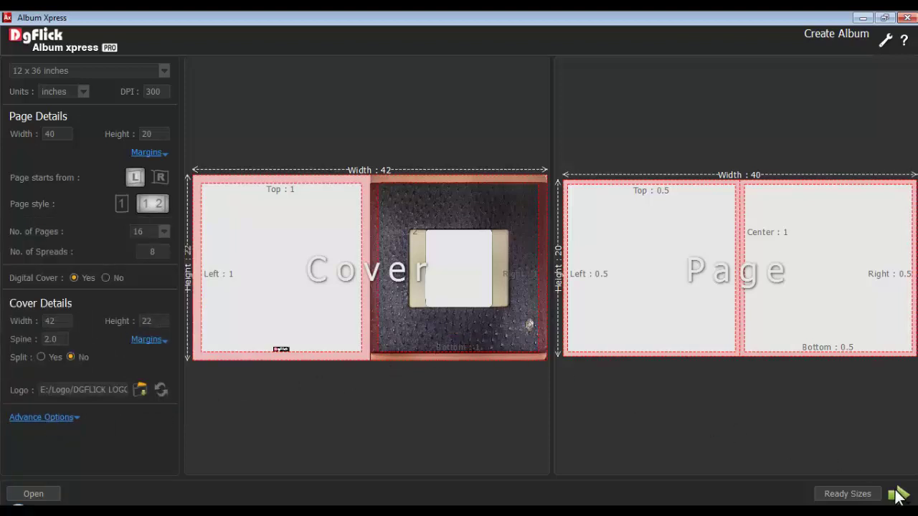
Proceed to the album type selection, clear the album name and choose the Perfect album type
left_click(896, 495)
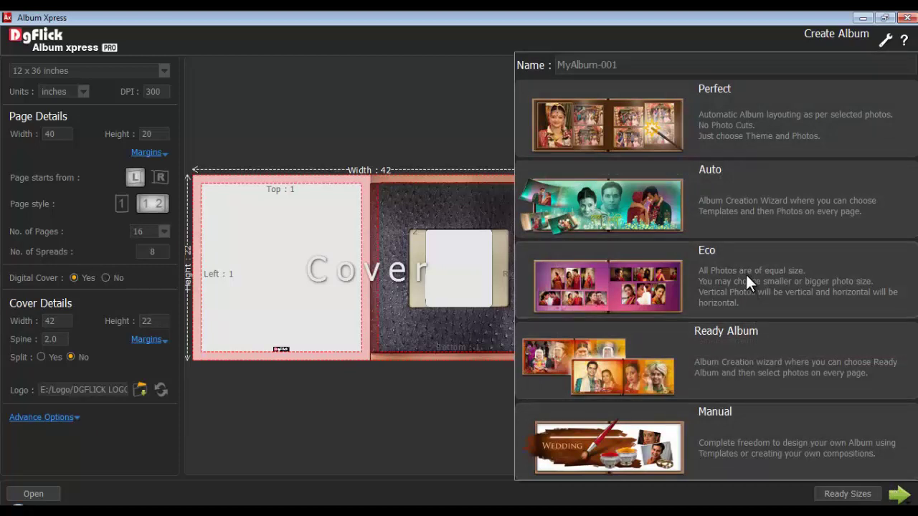
left_click(641, 65)
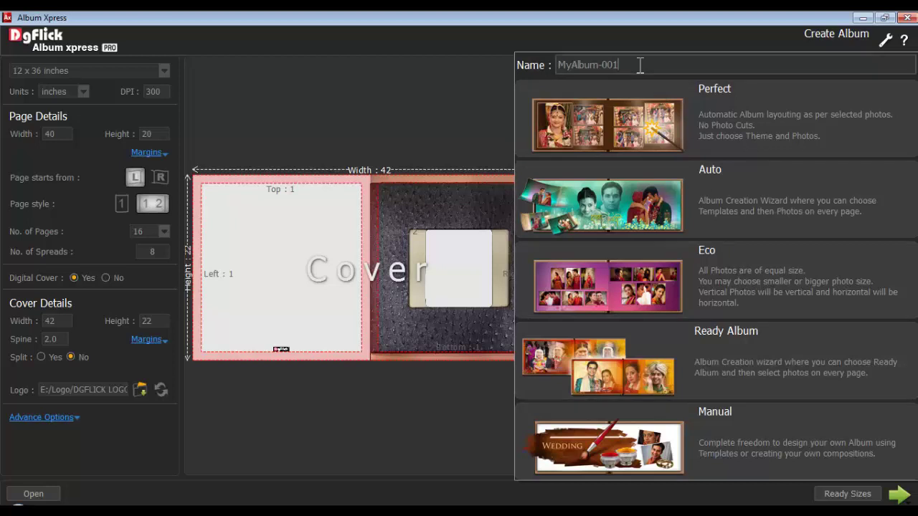
left_click_drag(640, 65, 542, 70)
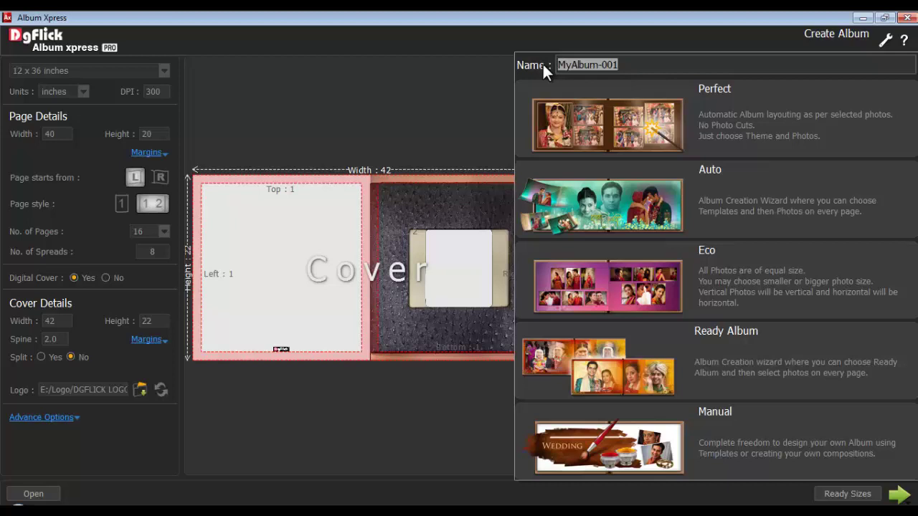
key("BackSpace")
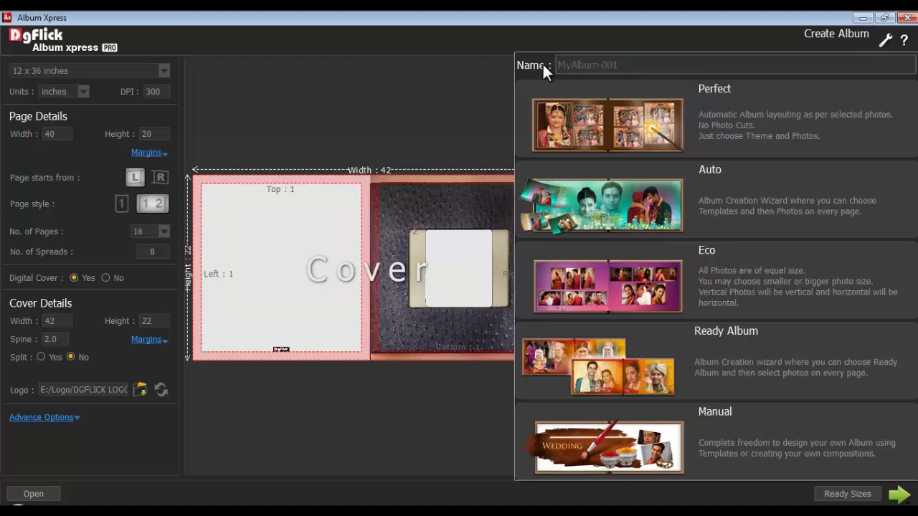
left_click(735, 122)
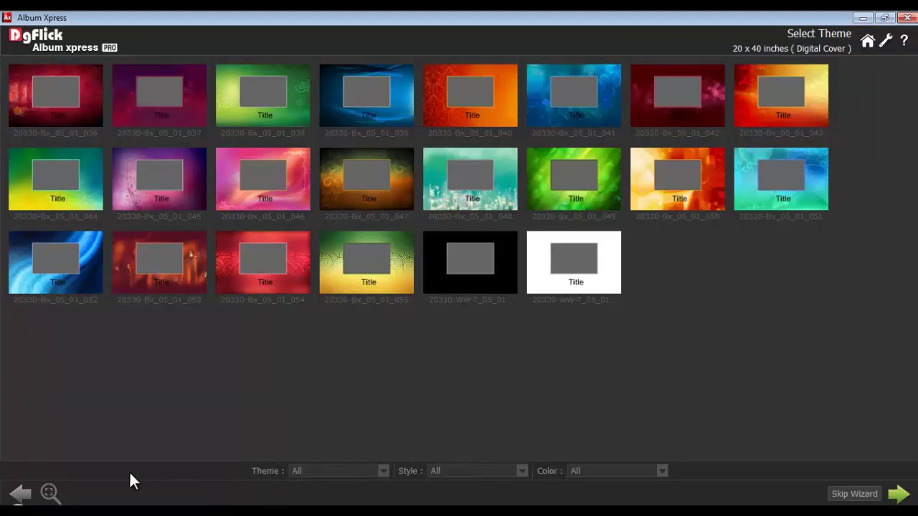
Enlarge the theme thumbnails slightly and select the dark brown and orange theme 20330-Bx_05_01_047
left_click(49, 493)
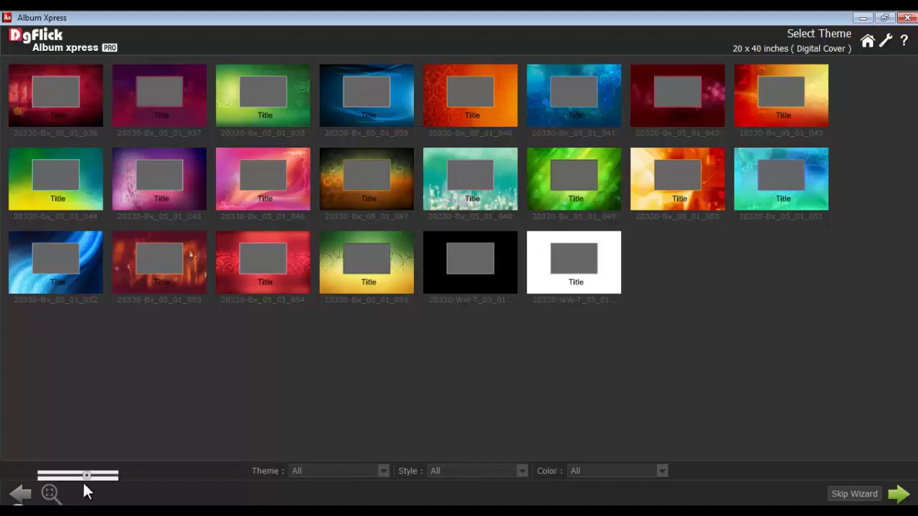
left_click_drag(88, 476, 96, 477)
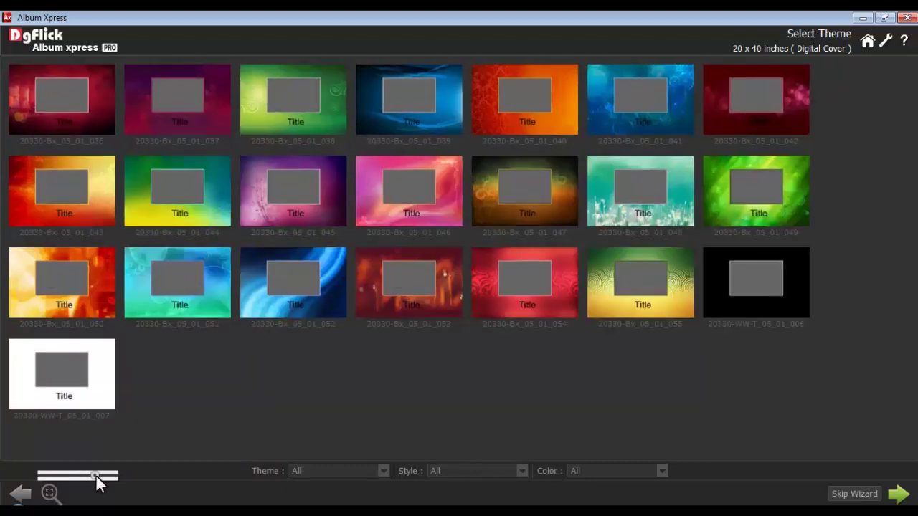
left_click(507, 203)
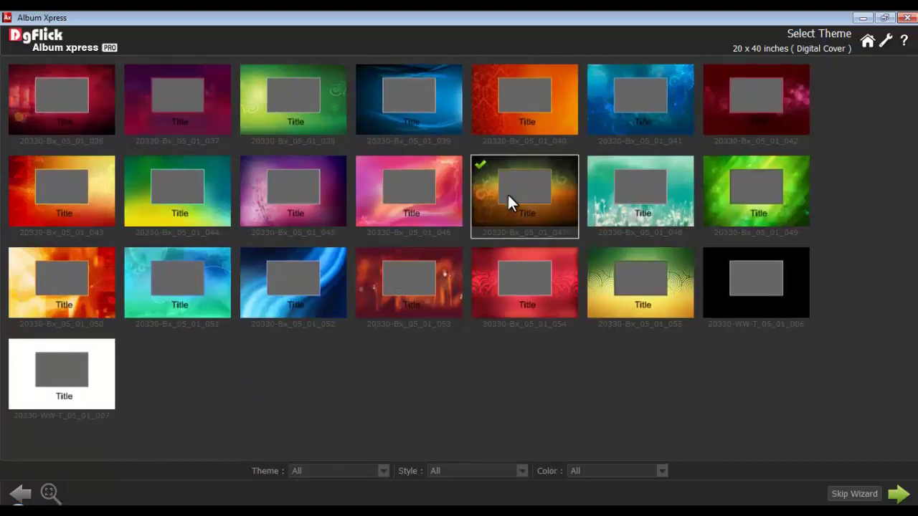
Proceed to the photo selection and select all photos in the Indian Wedding Photos folder
left_click(897, 494)
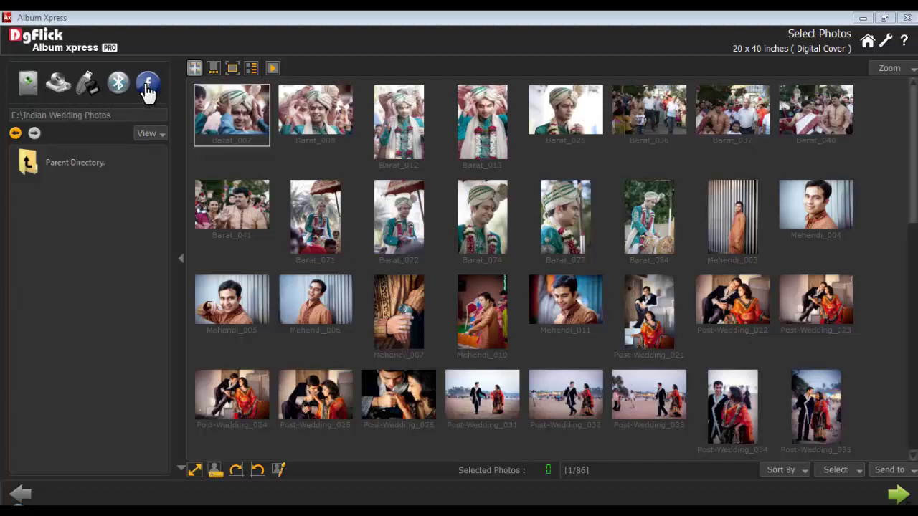
left_click(152, 136)
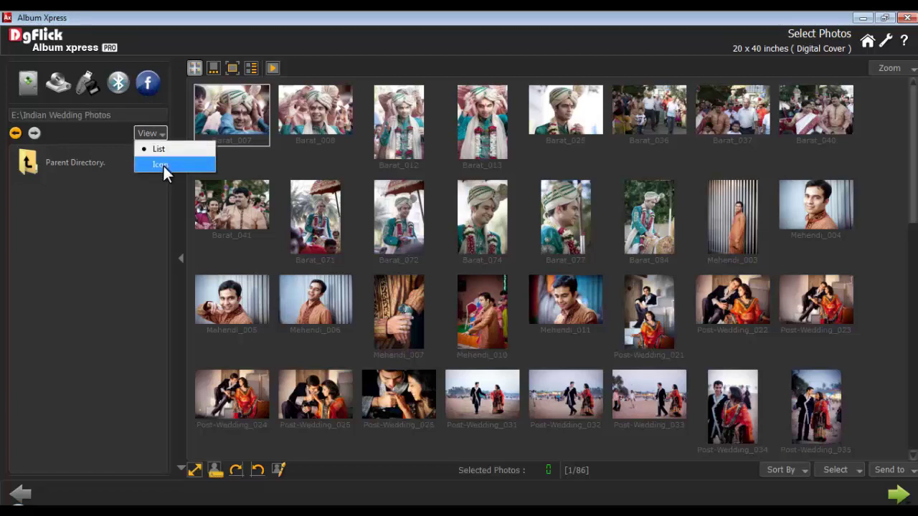
left_click(152, 133)
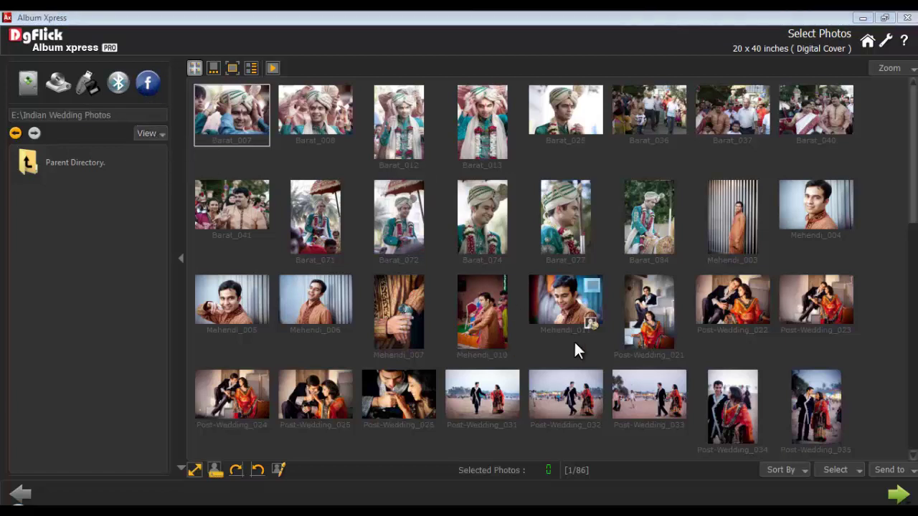
left_click(838, 469)
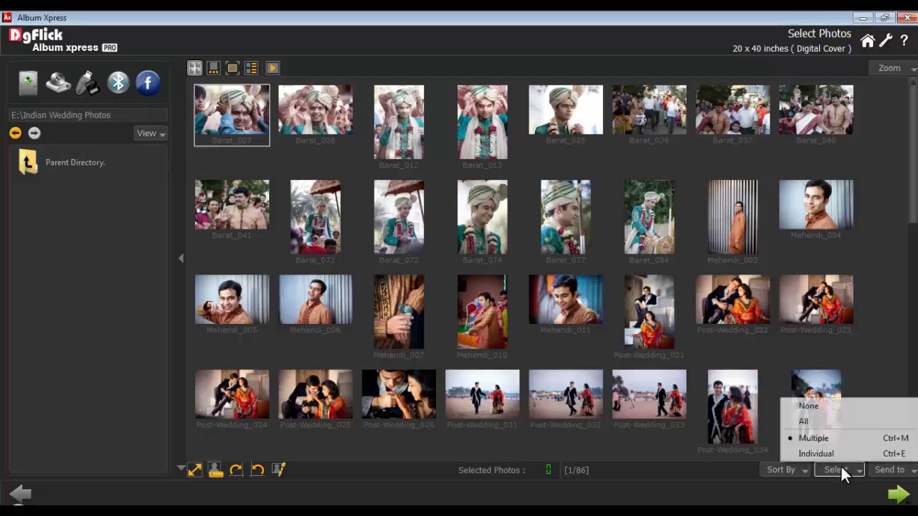
left_click(829, 422)
Mark the last Wedding photo in the row after Wedding_108 as the cover photo and generate the 16-page album
left_click_drag(914, 197, 889, 393)
left_click(844, 339)
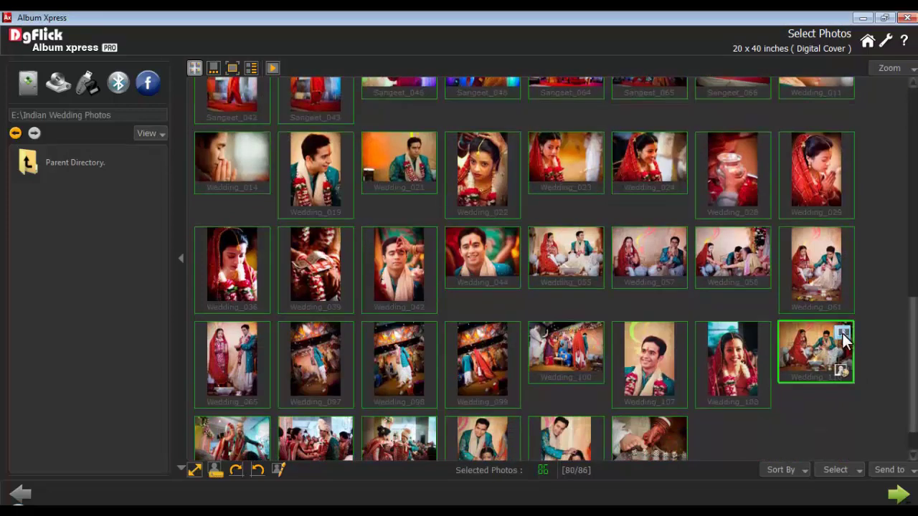
left_click(898, 494)
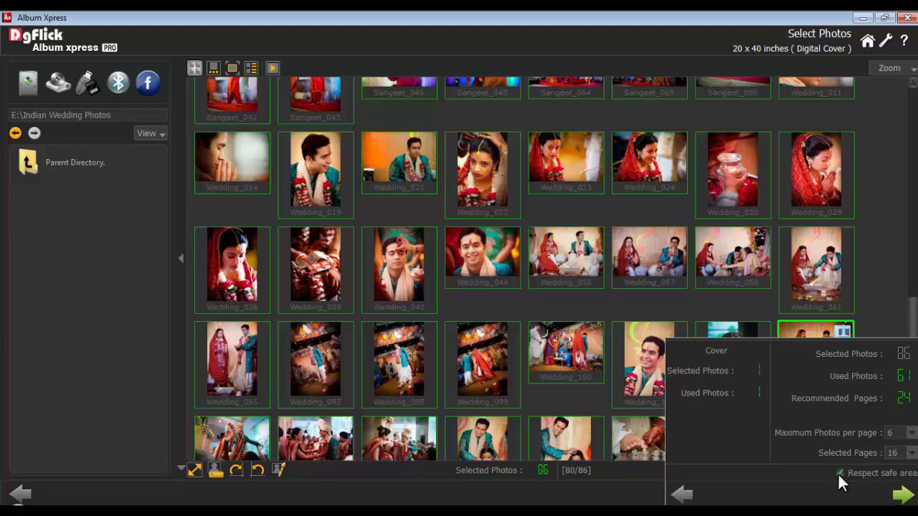
left_click(904, 496)
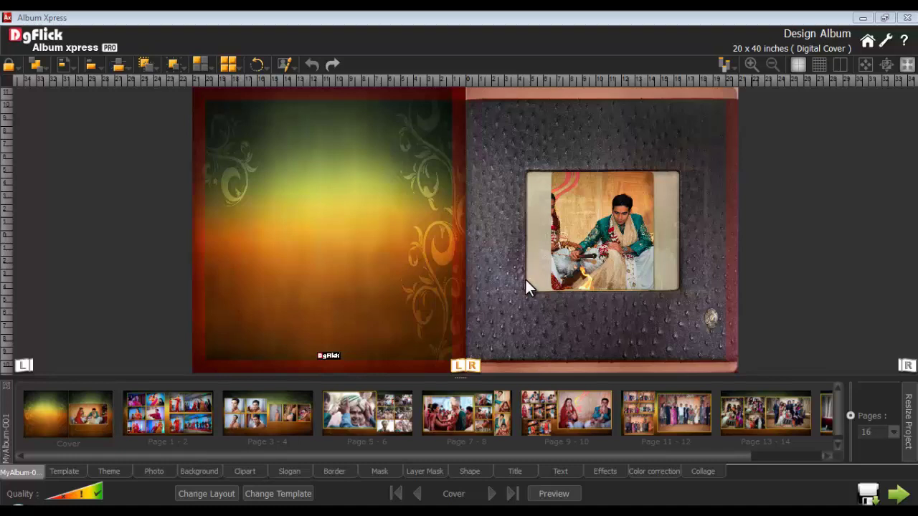
Unlock the photo on the front cover and reposition it so both bride and groom sit inside the cameo window
left_click(618, 226)
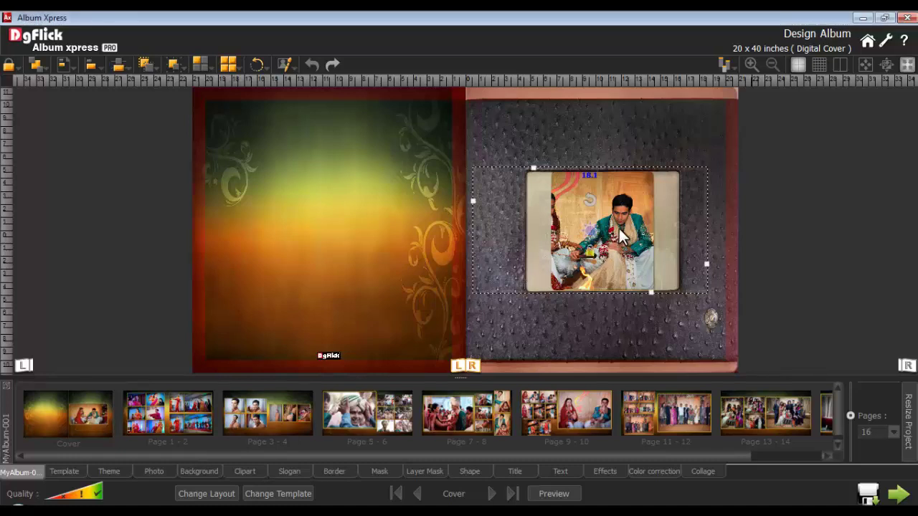
left_click(10, 66)
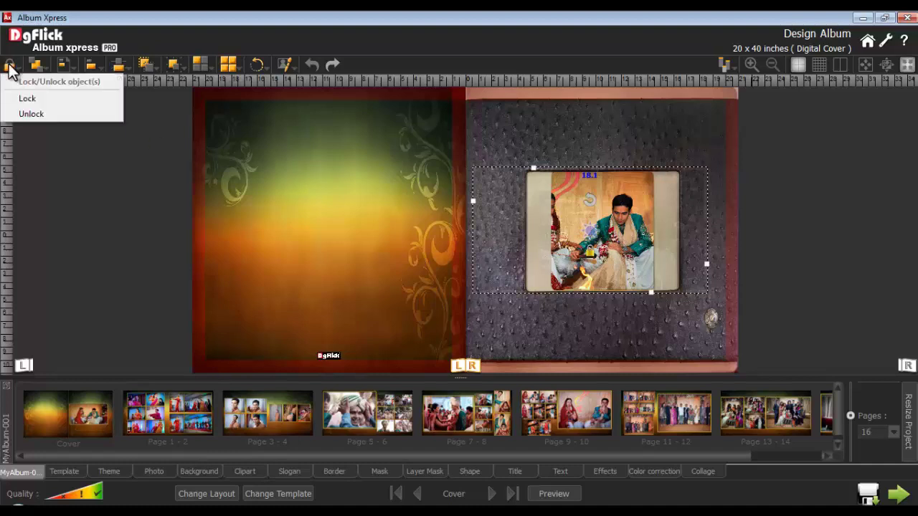
left_click(36, 114)
left_click_drag(628, 247, 645, 249)
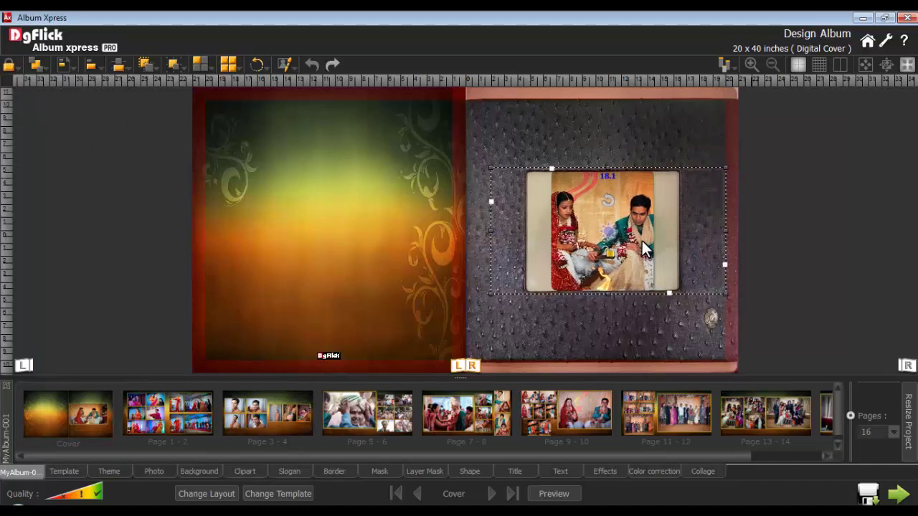
left_click_drag(644, 245, 608, 225)
scroll(644, 244, "up", 5)
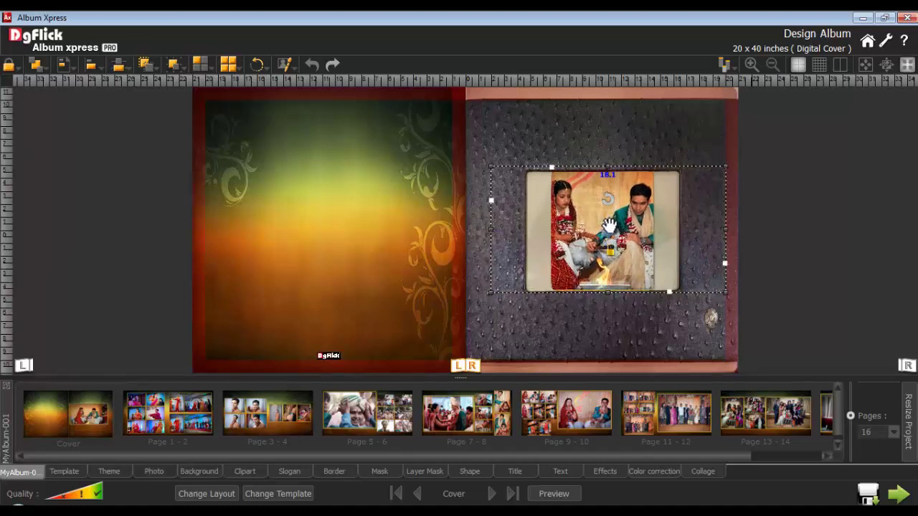
Look at the background options, go to pages 1-2 and check the spread in the full preview
left_click(199, 472)
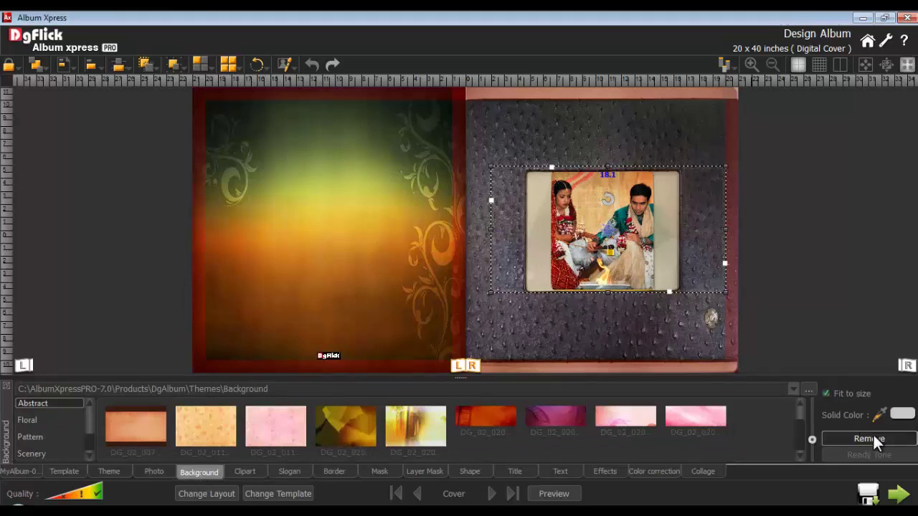
left_click(491, 494)
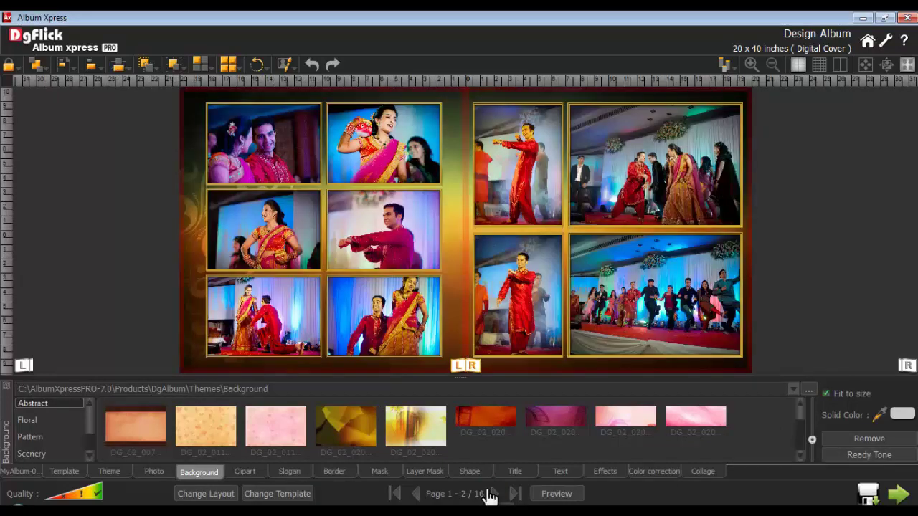
left_click(555, 494)
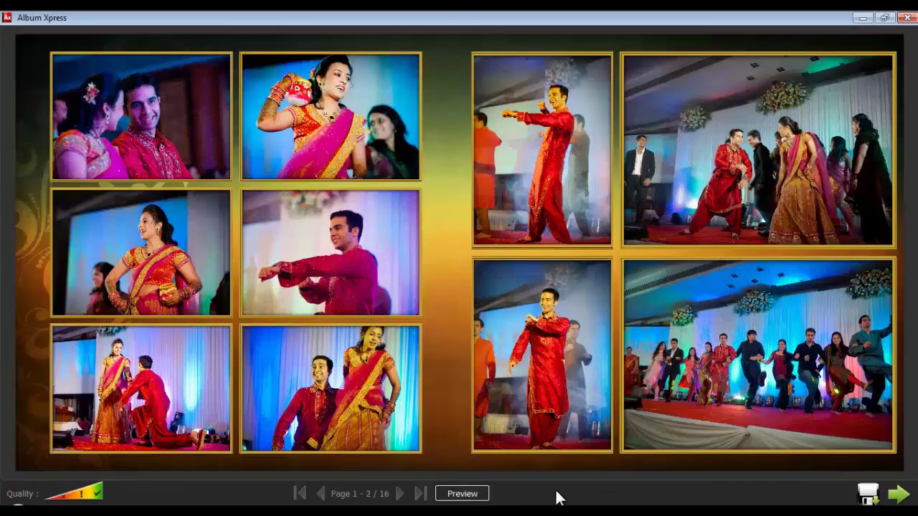
left_click(461, 494)
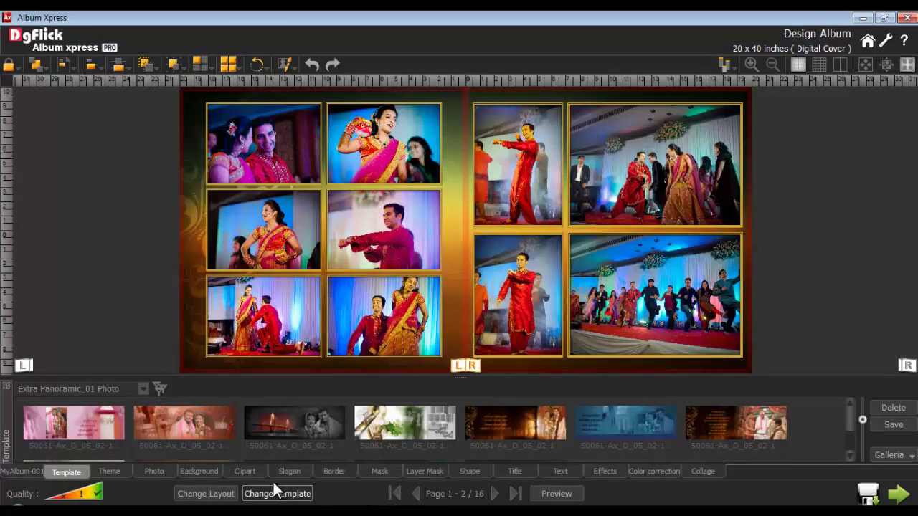
Cycle the layout of pages 1-2 to one with eight small photos on the first page and two tall portraits on the second
left_click(208, 494)
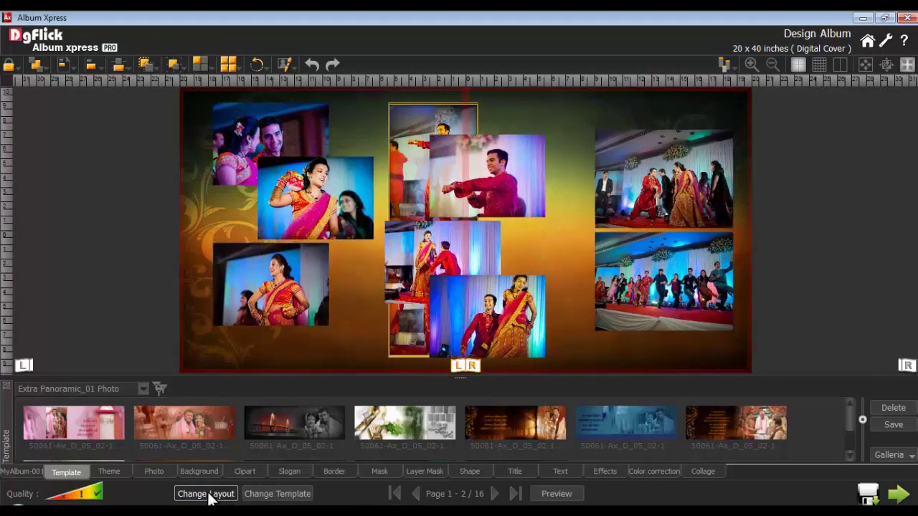
left_click(207, 492)
left_click(207, 492)
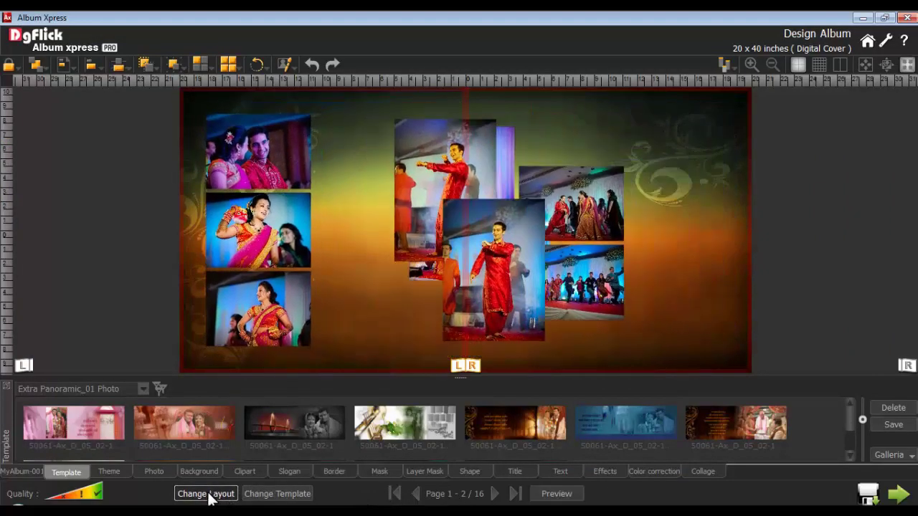
left_click(208, 492)
left_click(208, 492)
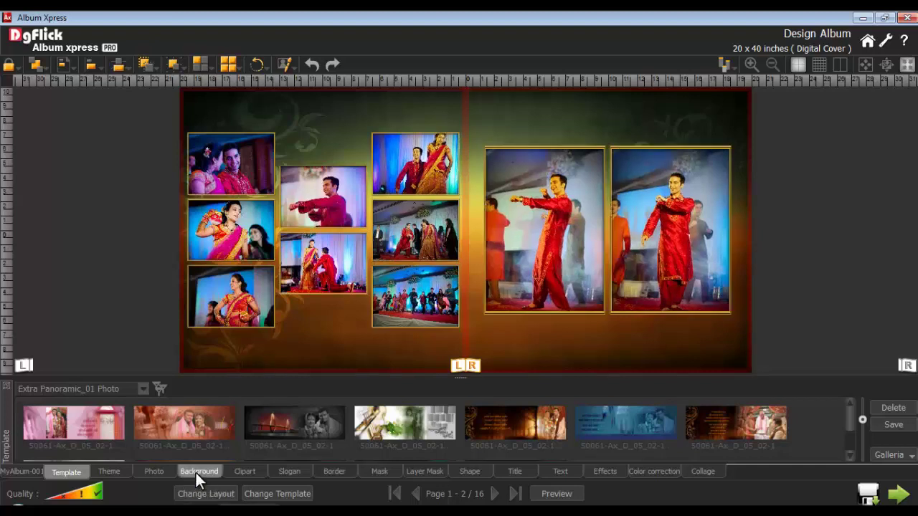